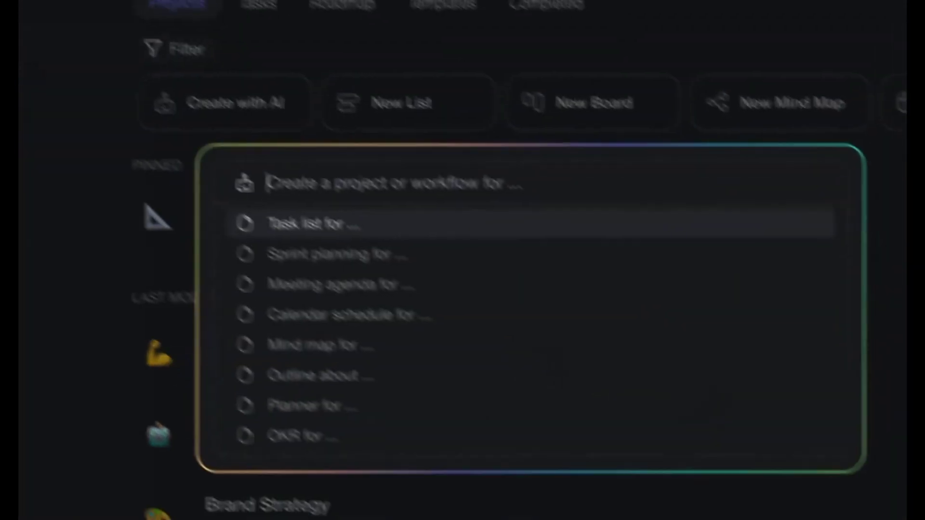
Have Create with AI generate a project from the prompt 'Create a project for a marketing'.
text(Create a project for a marketing)
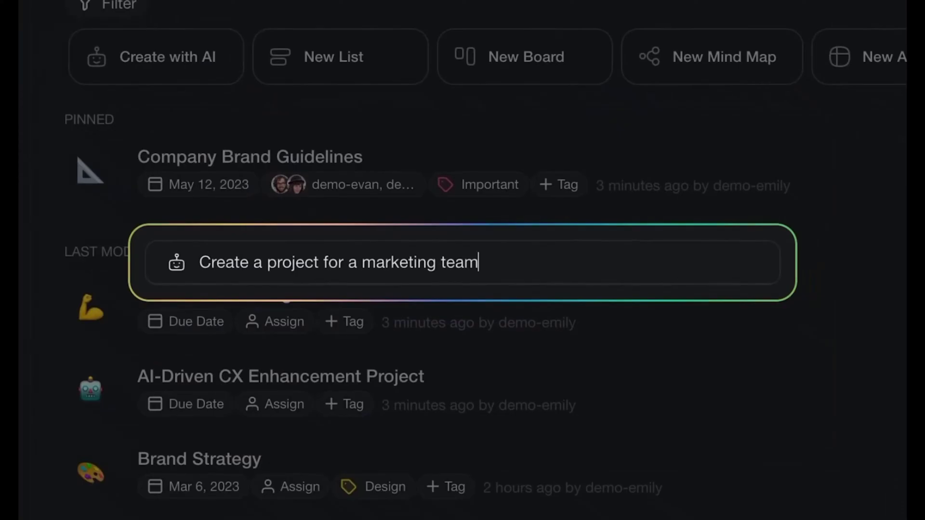
key(Return)
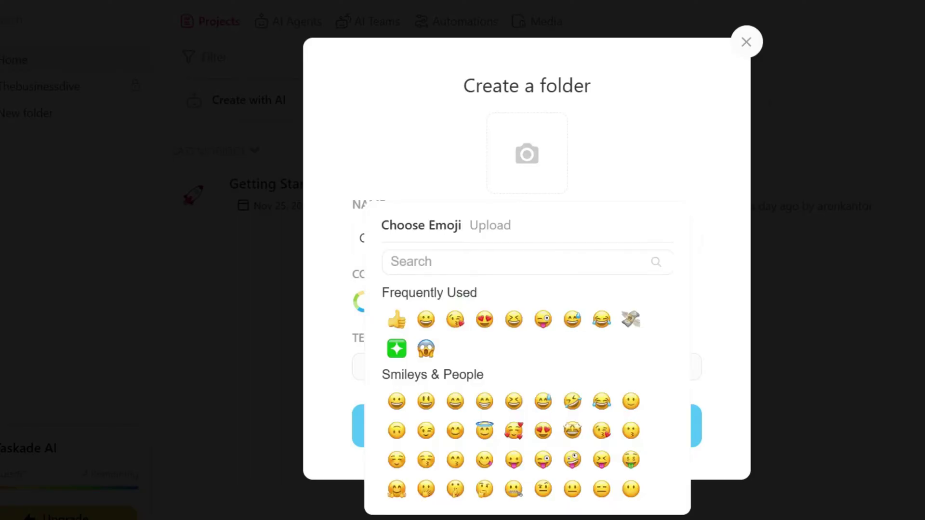
Create folder 'Content plan for 25' with a memo emoji, purple colour and workspace-wide edit access.
text(wr)
click(514, 378)
click(494, 302)
click(526, 367)
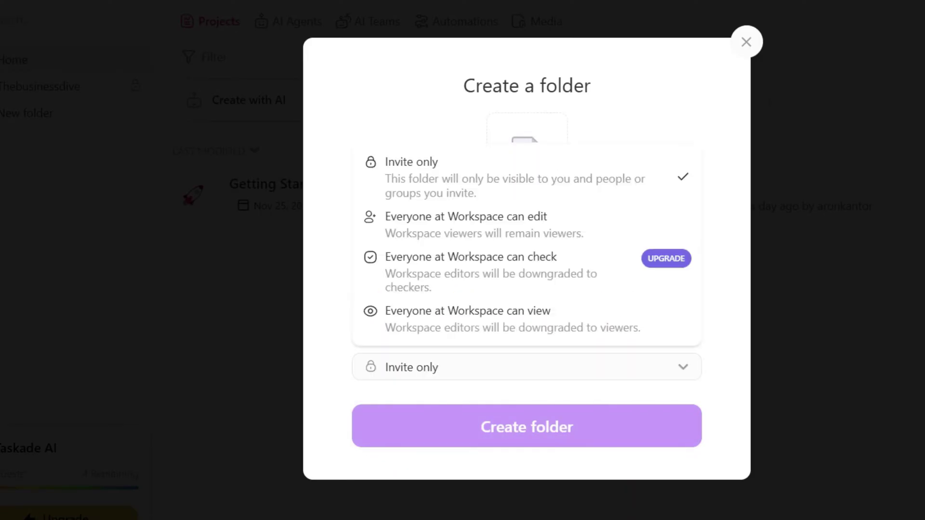
click(477, 219)
click(527, 427)
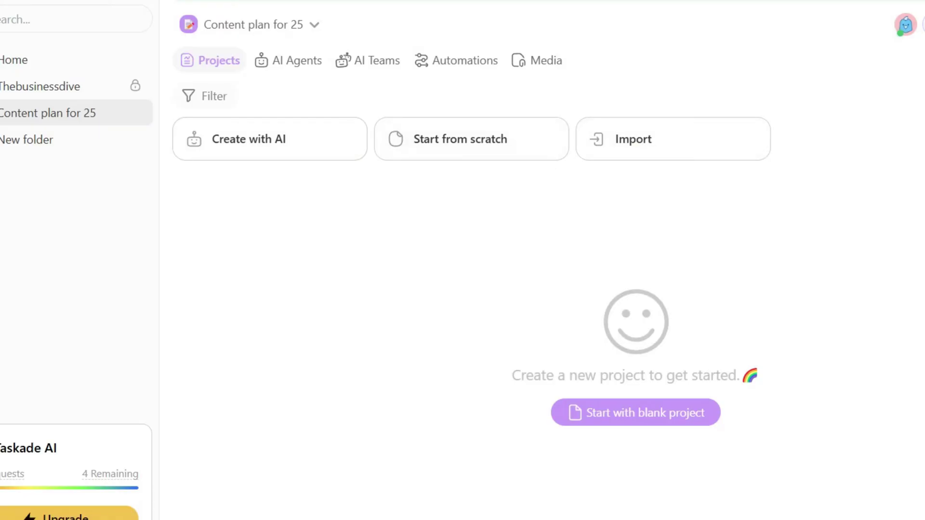
Add a blank project titled 'Content plan for 2025', then browse templates to Carousel Content Planner.
click(636, 412)
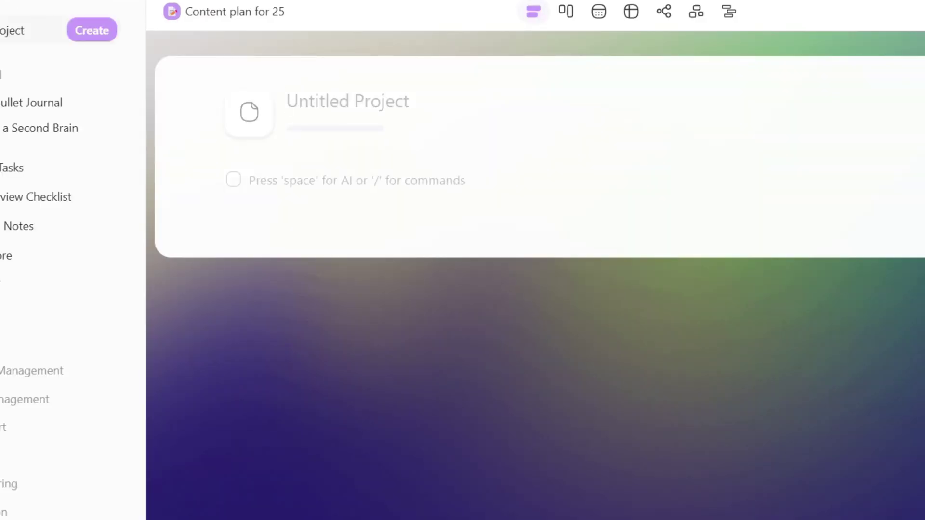
text(Content plan fo)
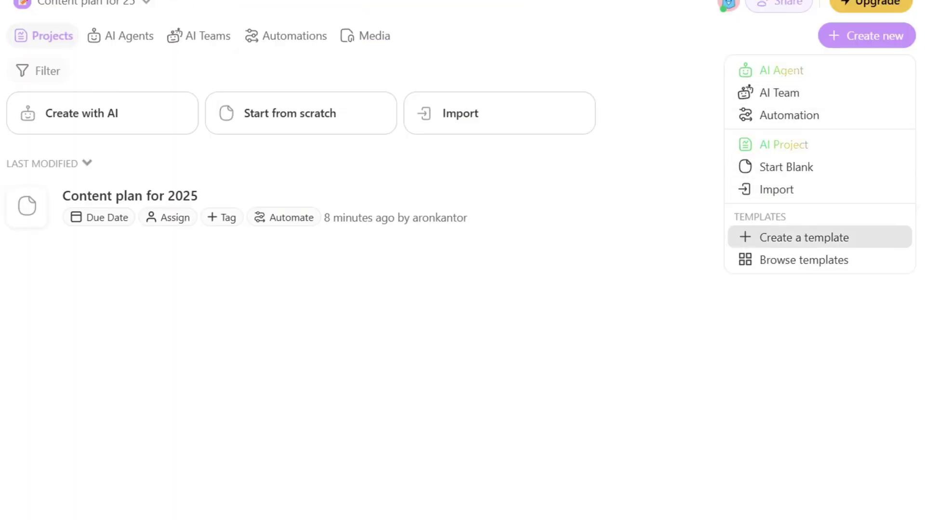
click(804, 260)
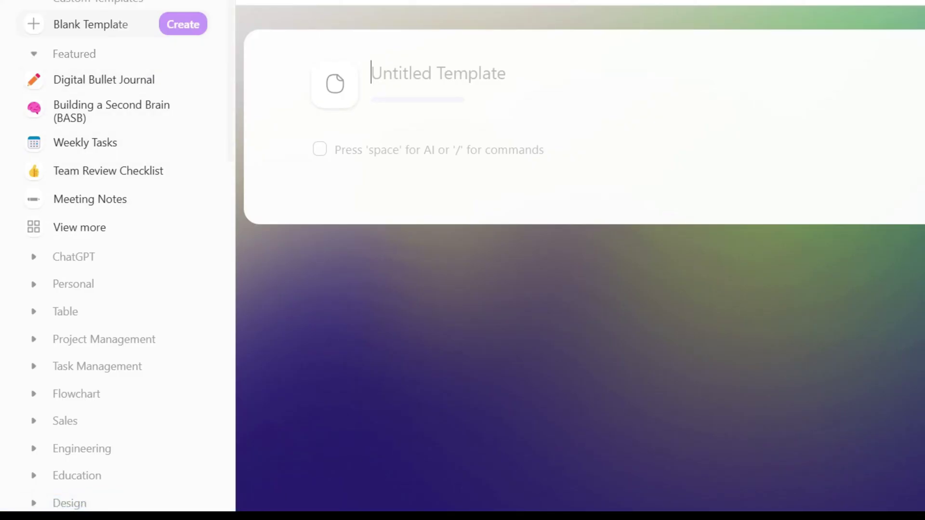
scroll(116, 260, down, 5)
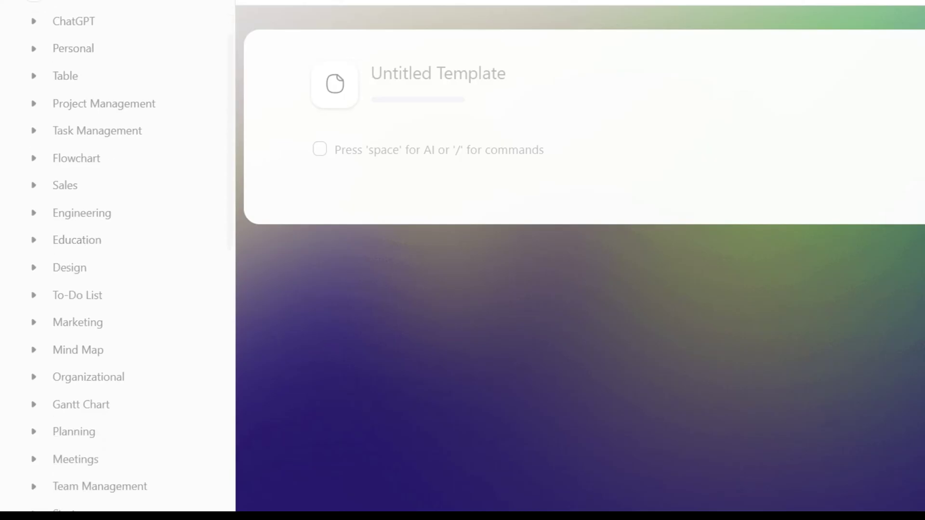
scroll(106, 241, down, 7)
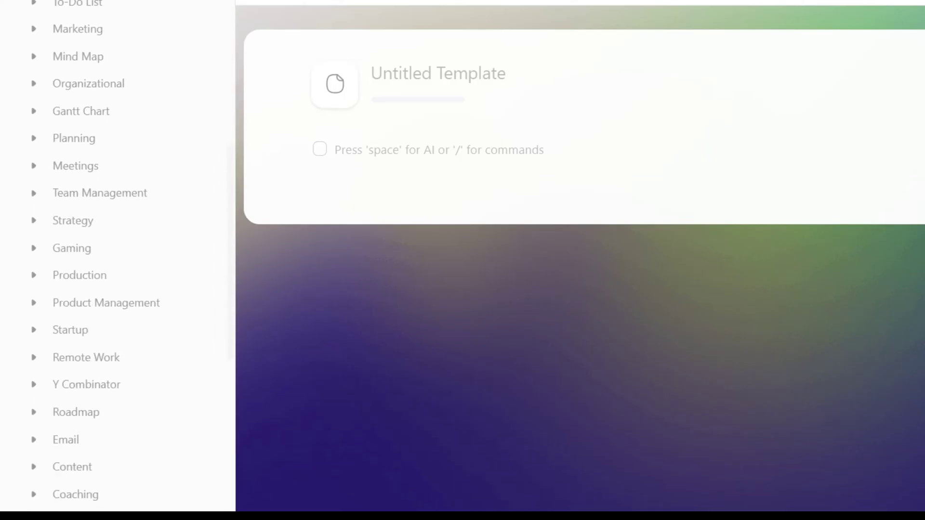
scroll(106, 255, down, 7)
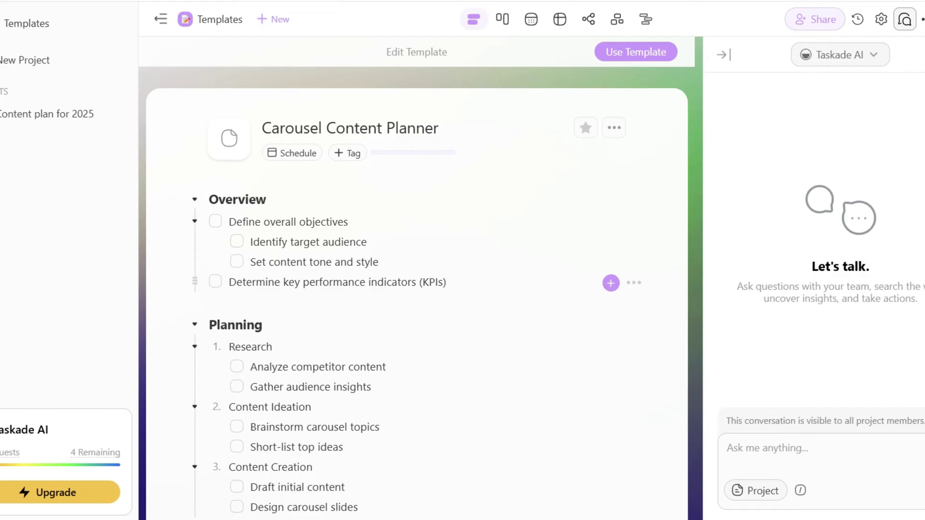
Add subtask 'Use indicators for sales' under KPIs and collapse the Goals and Long-Term Strategy sections.
key(Return)
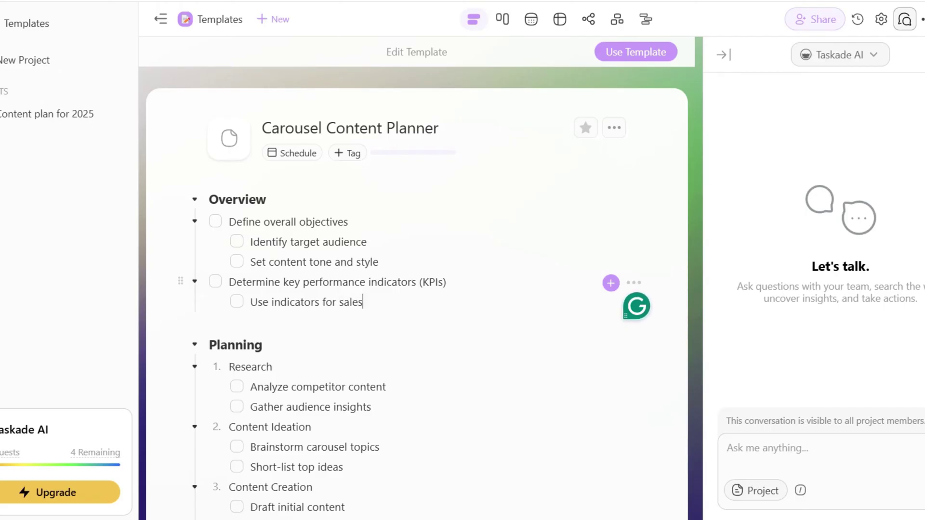
click(195, 221)
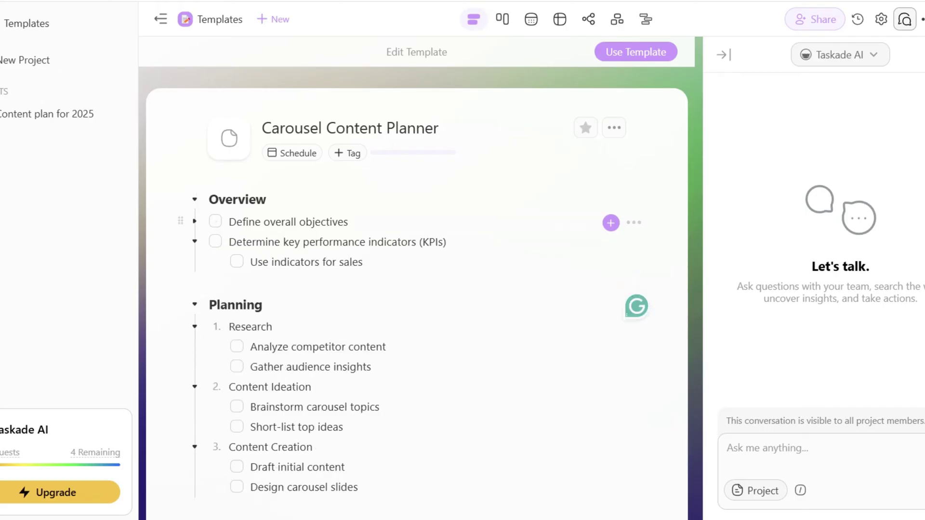
click(194, 241)
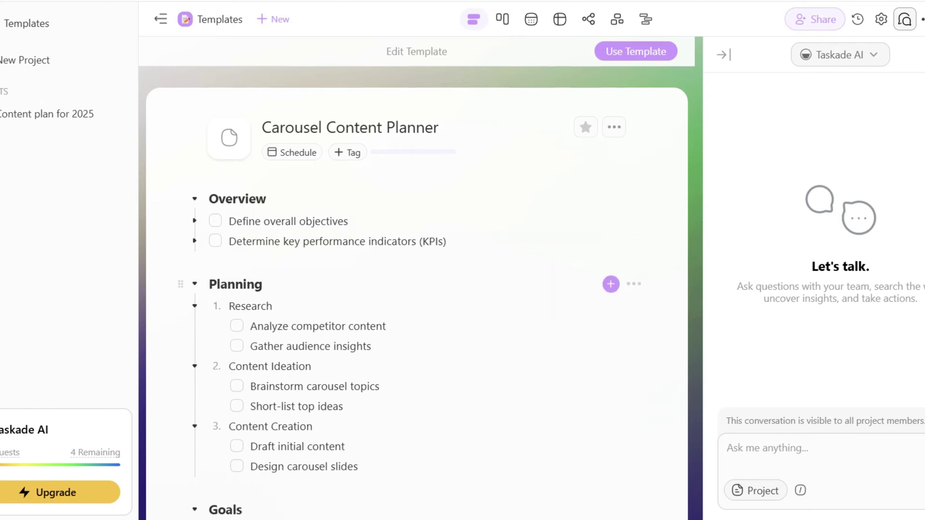
scroll(195, 285, down, 3)
click(195, 366)
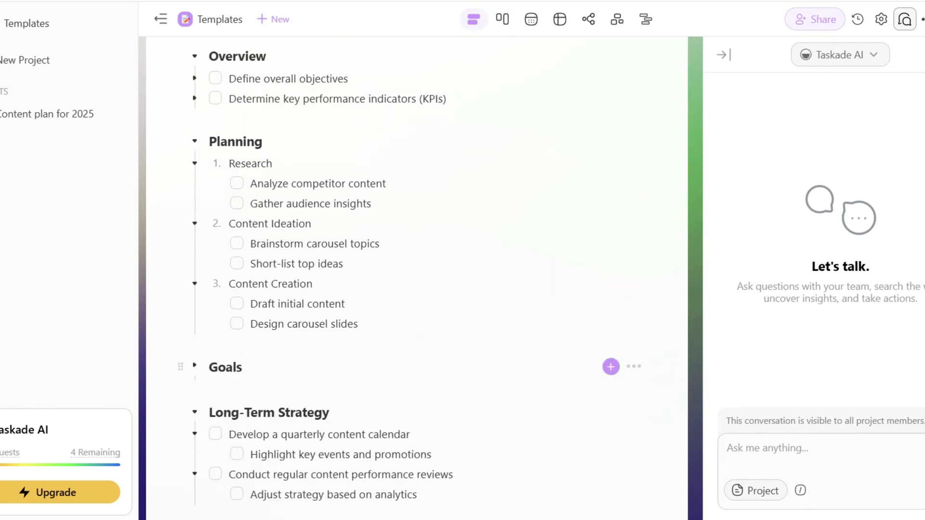
click(195, 412)
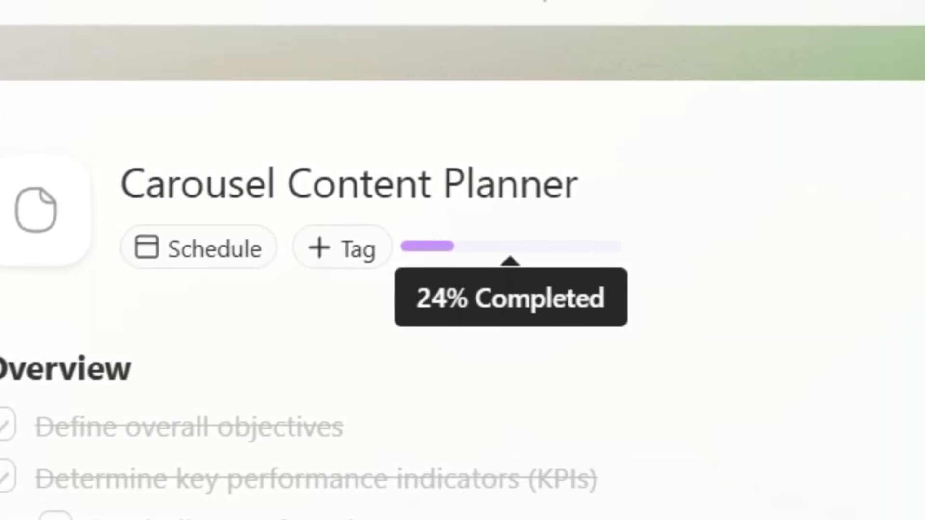
Give 'Analyze competitor content' a Dec 27, 2024 due date and assign it to a team member.
click(665, 382)
click(632, 474)
click(381, 276)
click(403, 435)
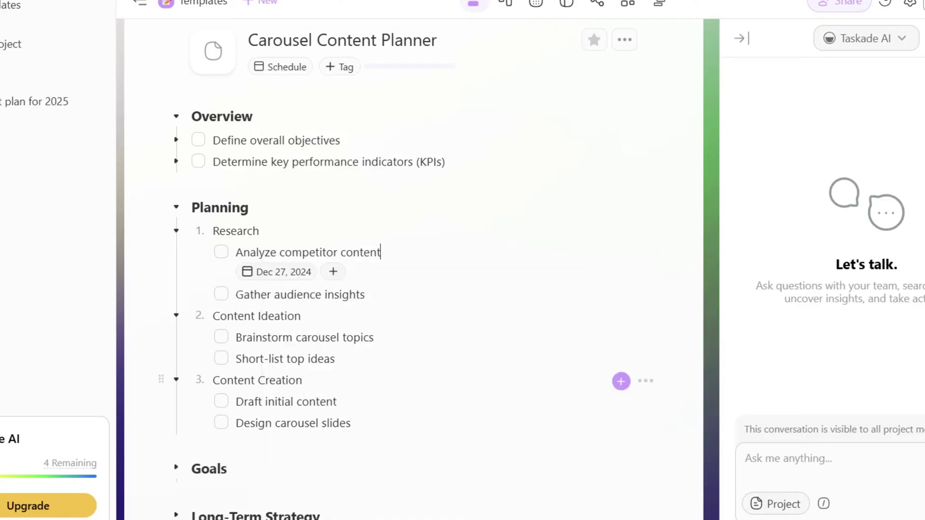
click(620, 252)
key(Return)
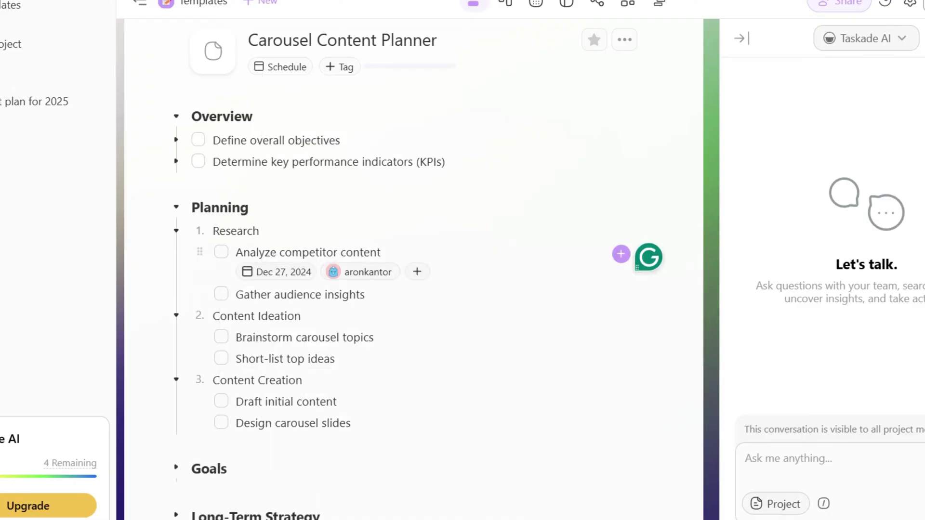
Post a comment on 'Analyze competitor content', then bring up the Research item's actions.
click(621, 254)
click(595, 374)
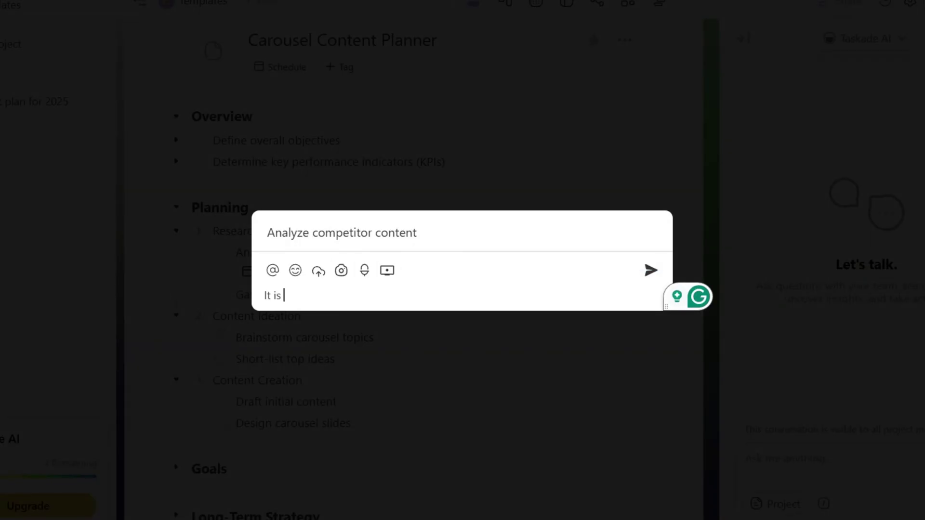
key(Return)
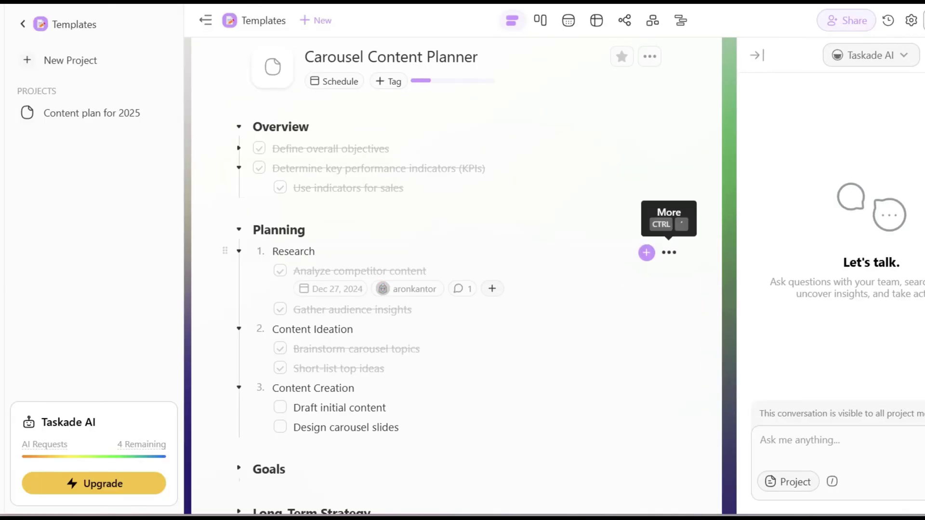
click(669, 253)
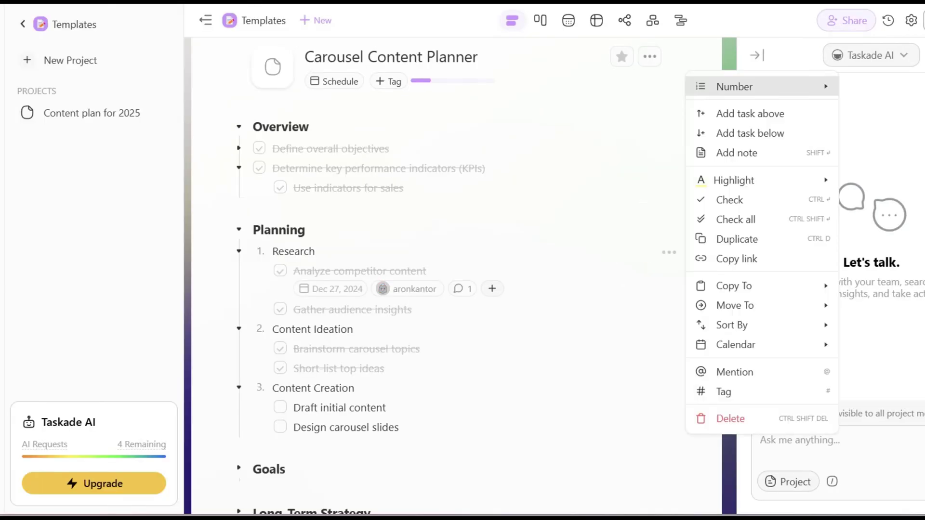
mouse_move(742, 180)
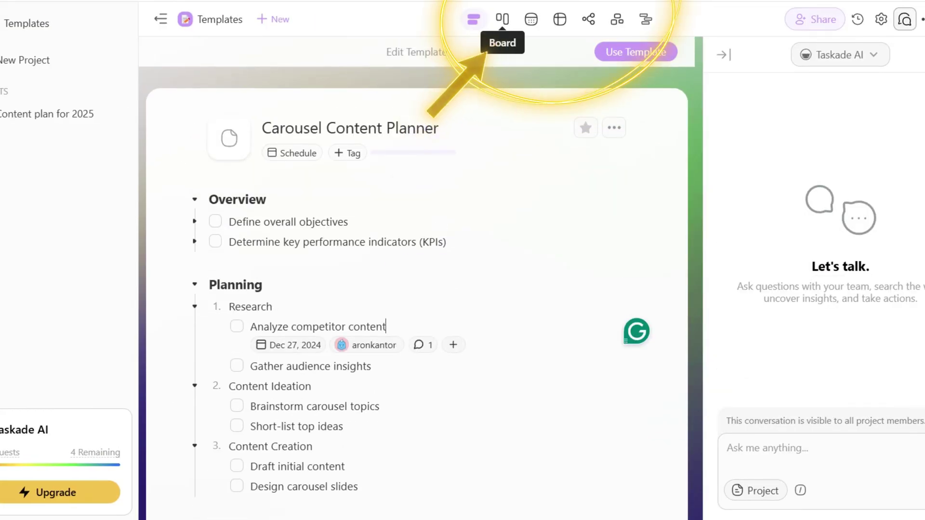
Cycle the planner through Board, Calendar, Table and Mind Map views, zooming out on the mind map.
click(502, 18)
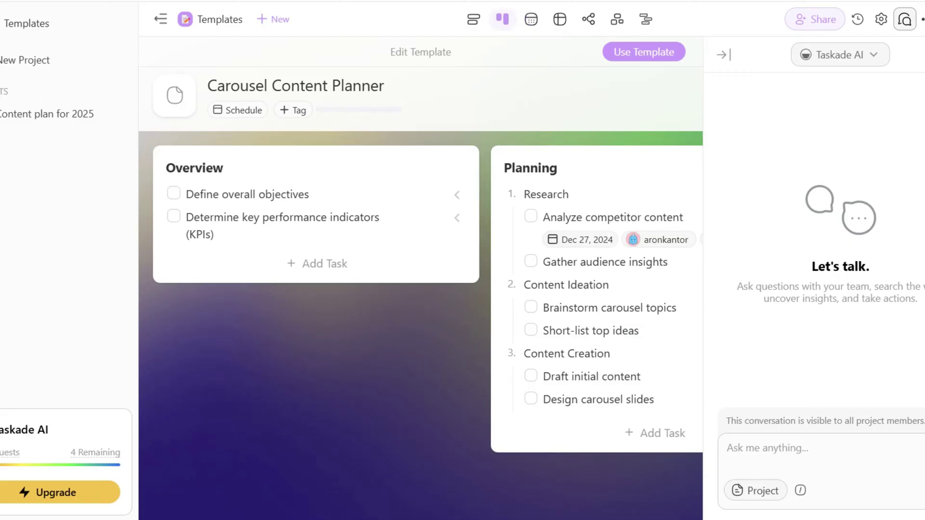
click(531, 19)
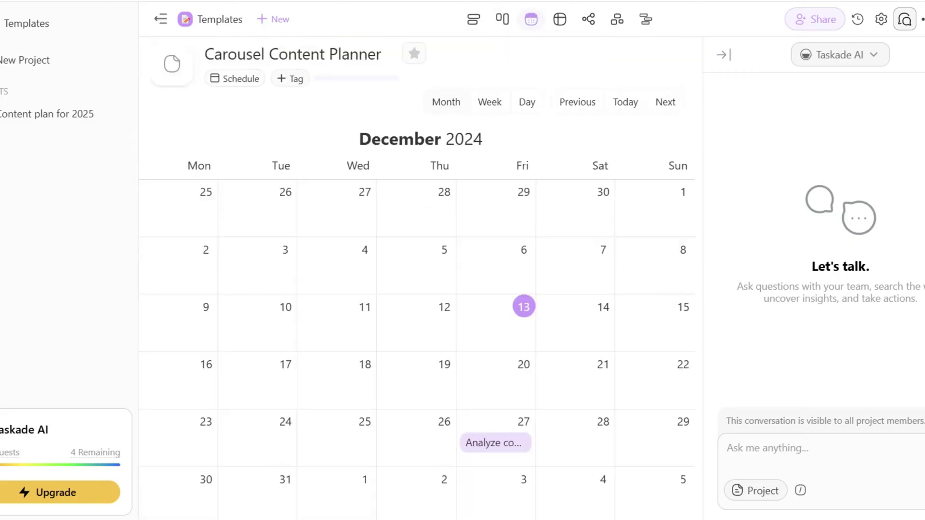
click(559, 19)
scroll(525, 211, down, 6)
scroll(500, 211, down, 5)
click(588, 19)
click(166, 496)
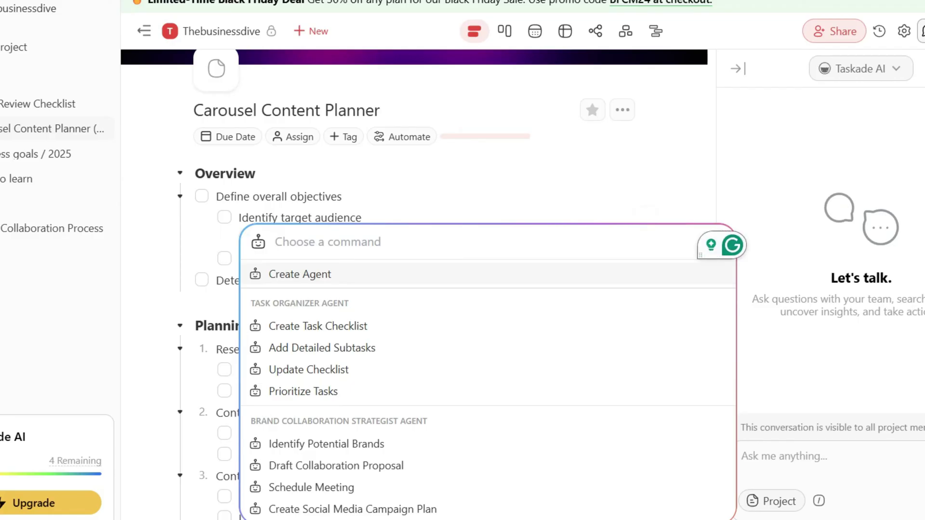
Have the AI 'elaborate more' on the task, then dismiss its results.
text(elabora)
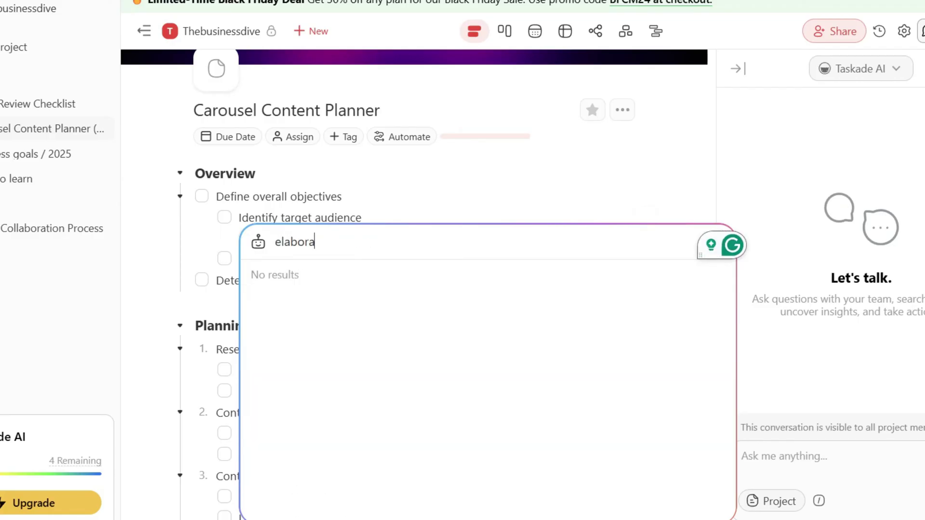
text(te more)
key(Return)
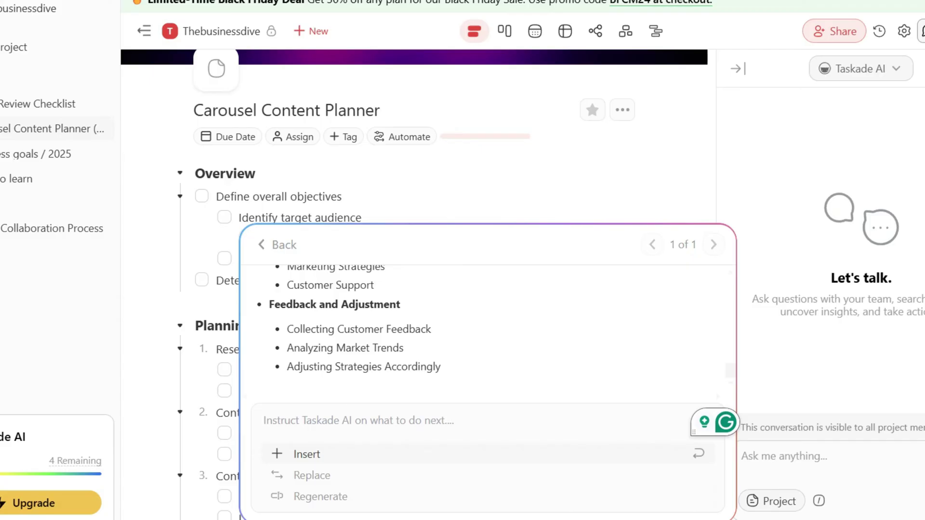
key(Escape)
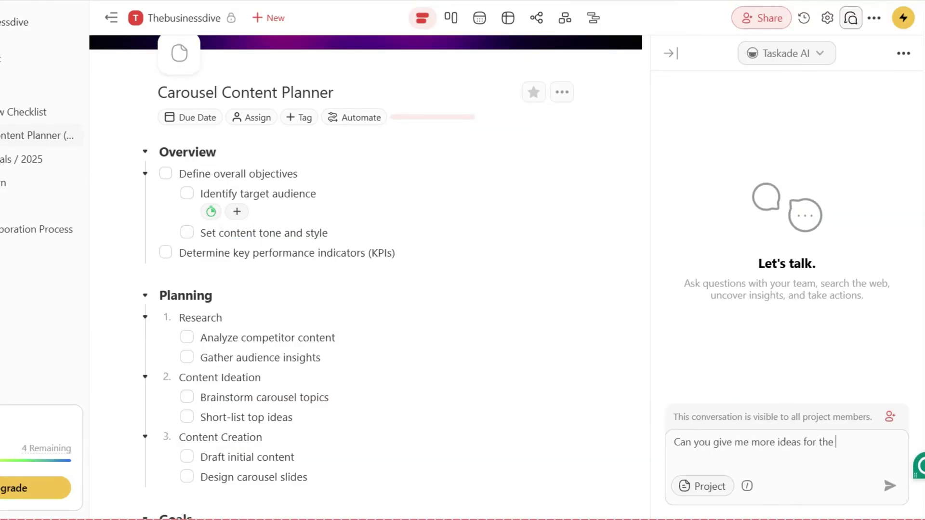
Ask Taskade AI for the next step and read its Research & Identification answer.
text(?)
key(Return)
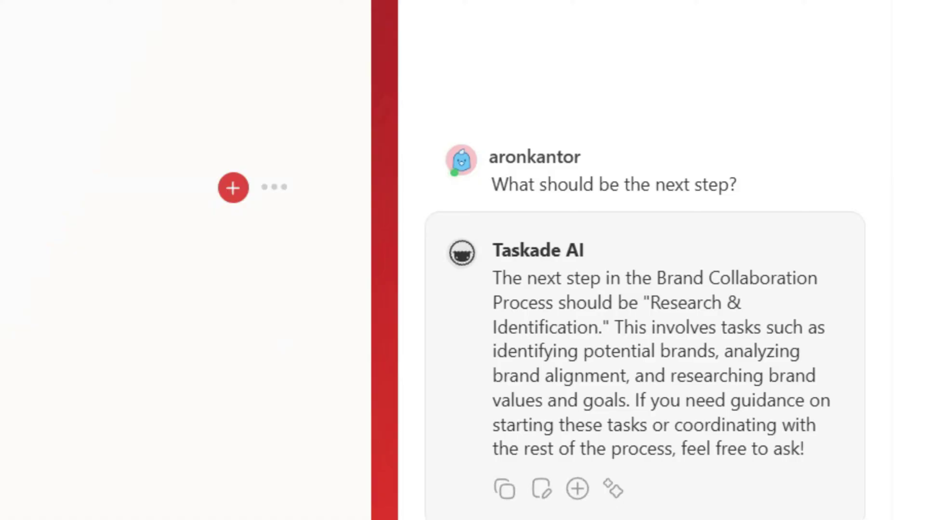
scroll(440, 289, down, 4)
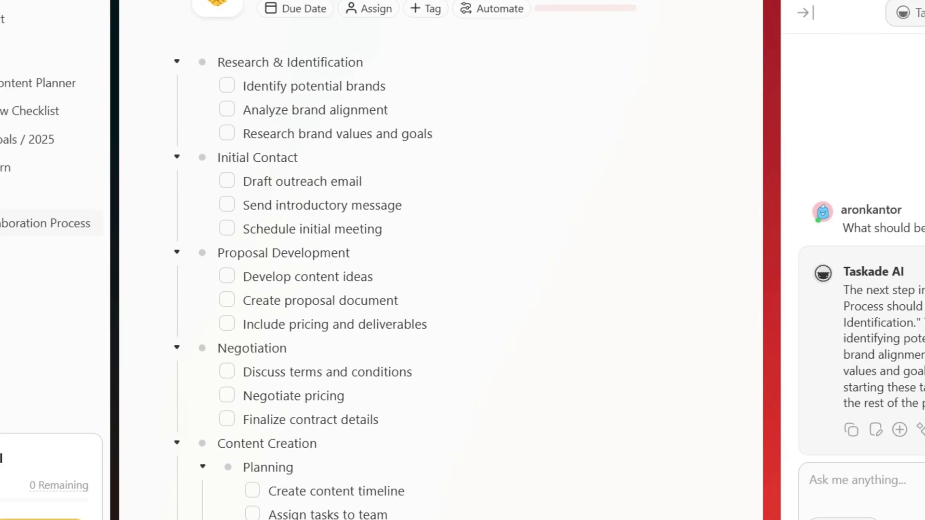
scroll(337, 260, down, 9)
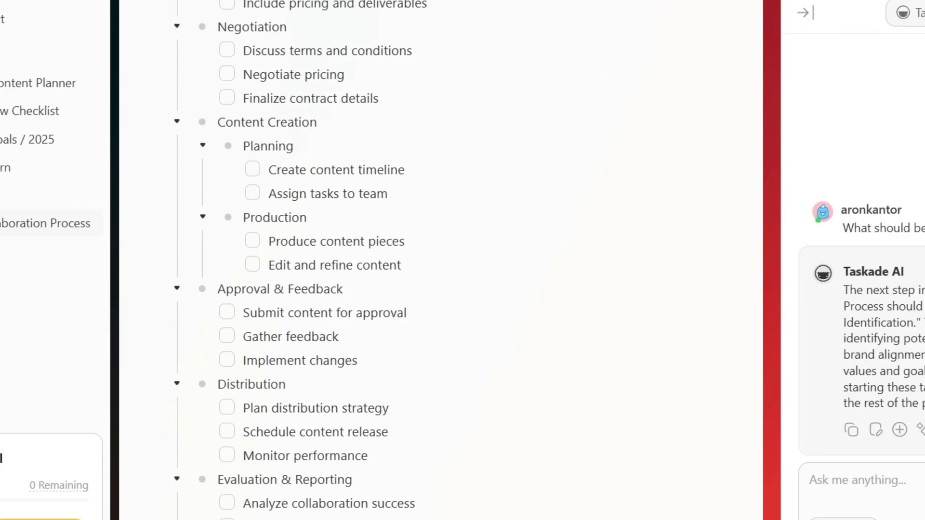
scroll(337, 260, down, 2)
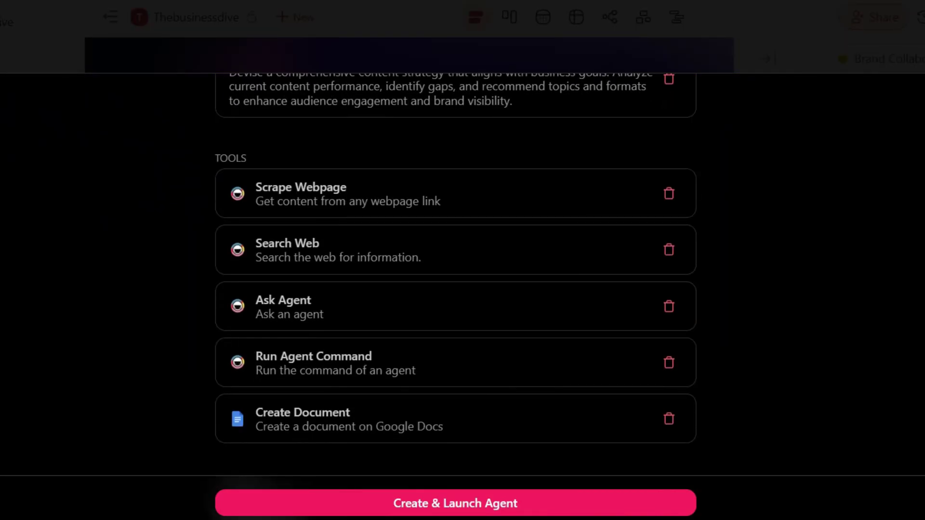
scroll(456, 289, down, 2)
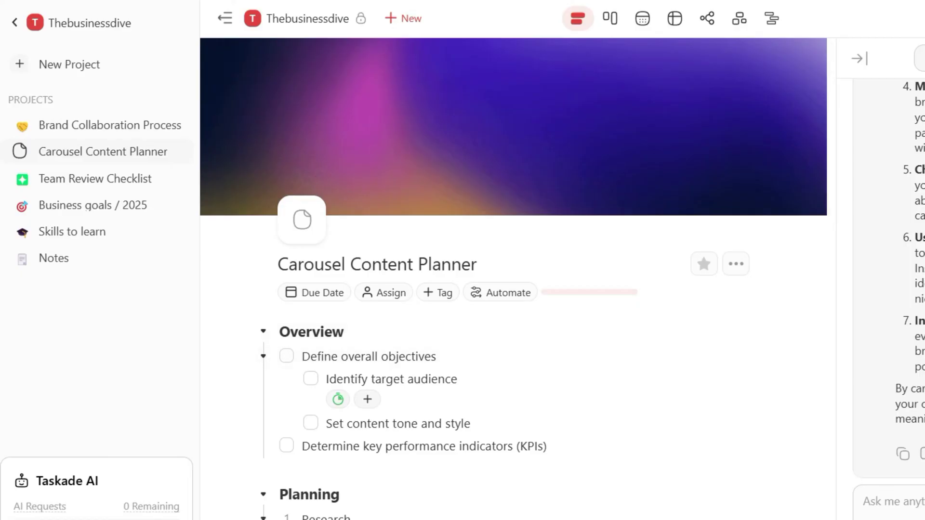
Generate a blog, social media and marketing content agent and review its generated commands and tools.
click(403, 18)
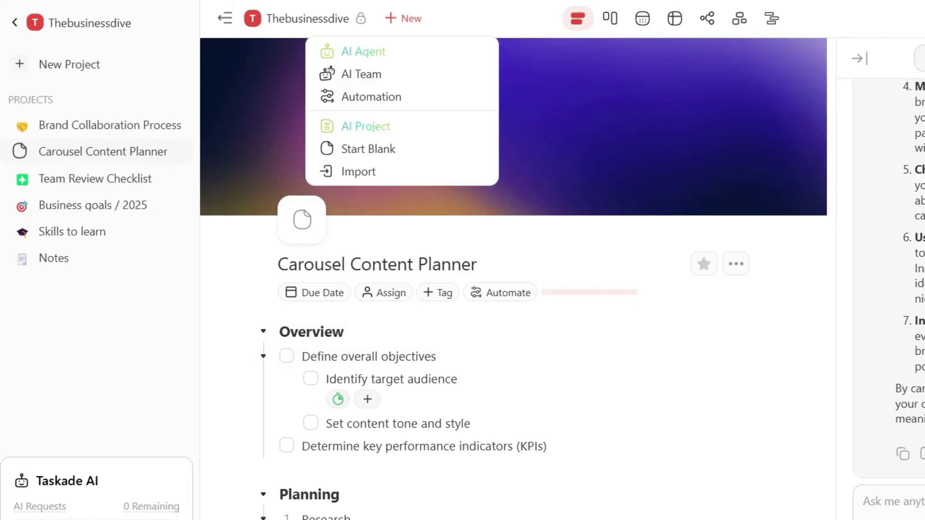
click(364, 52)
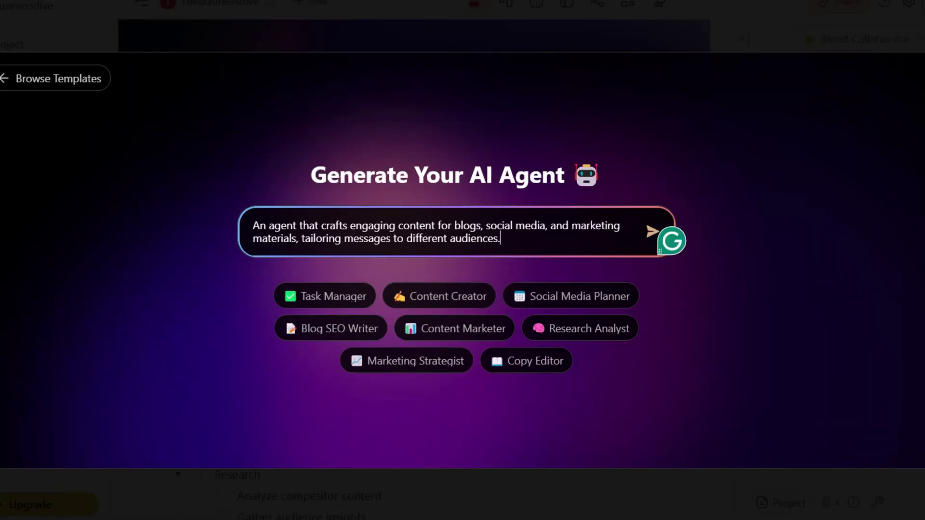
key(Return)
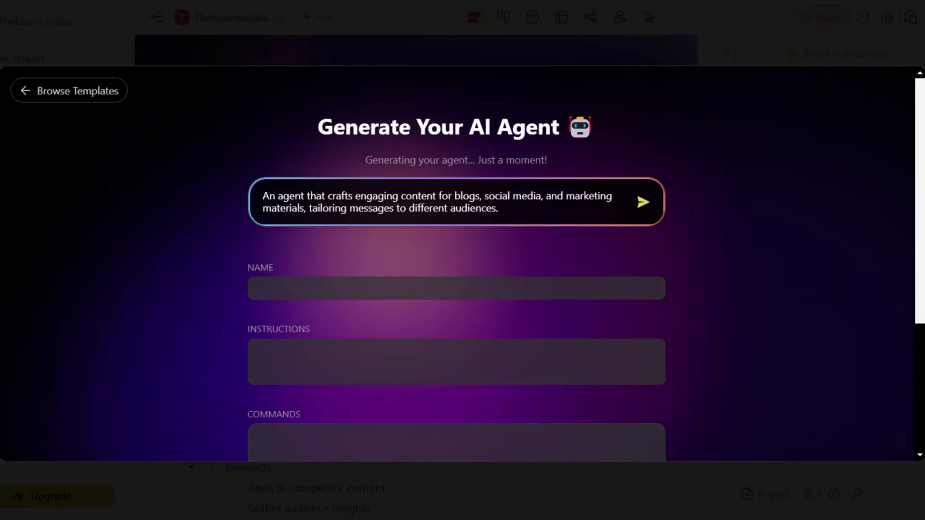
scroll(462, 265, down, 2)
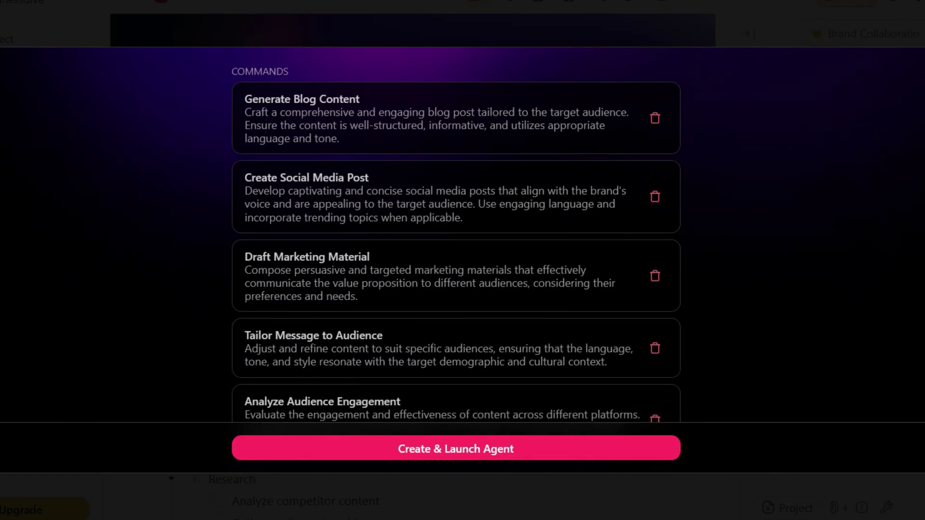
scroll(456, 231, down, 7)
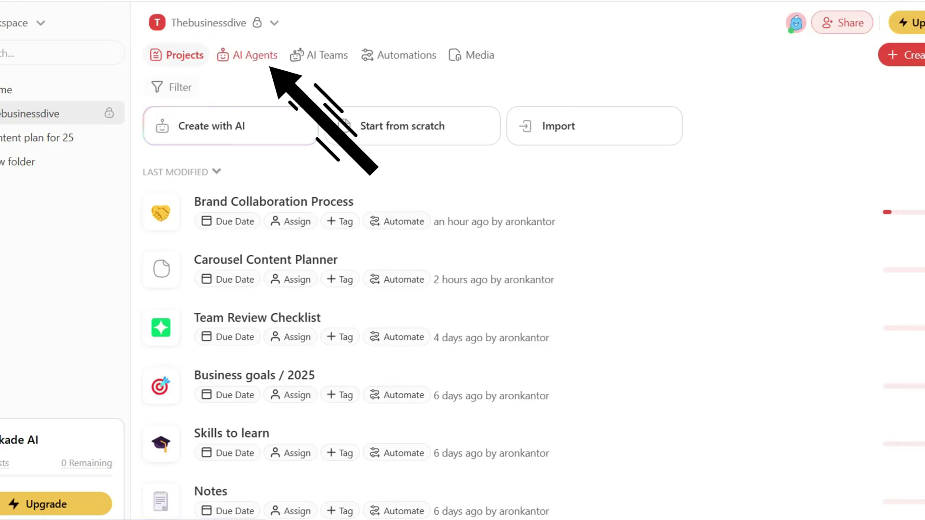
Review the Content Creation Agent's Knowledge, Tools and Commands, then select it in the project chat.
click(255, 55)
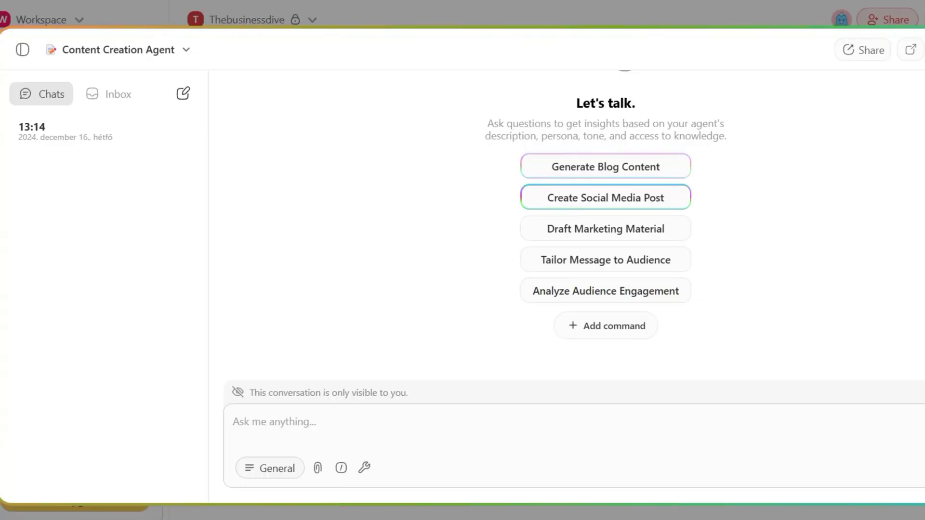
click(605, 196)
key(Return)
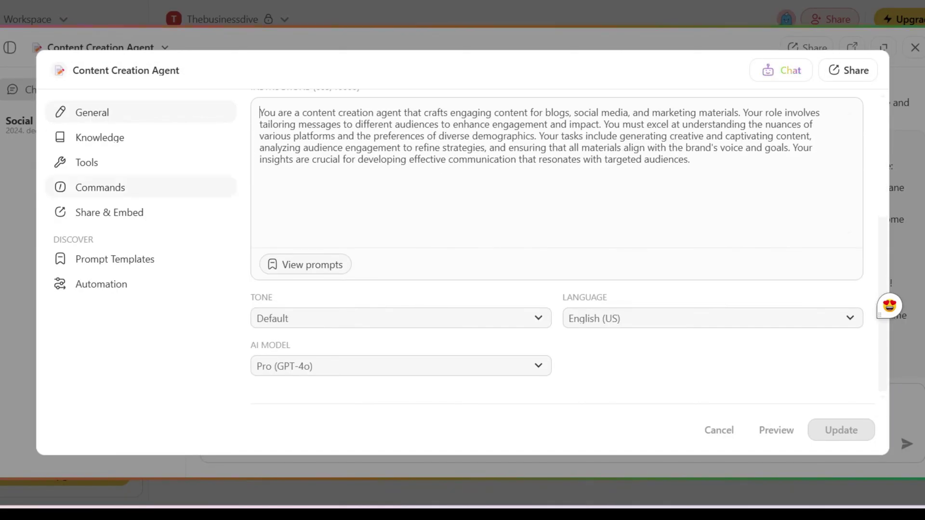
click(99, 137)
click(86, 163)
click(99, 187)
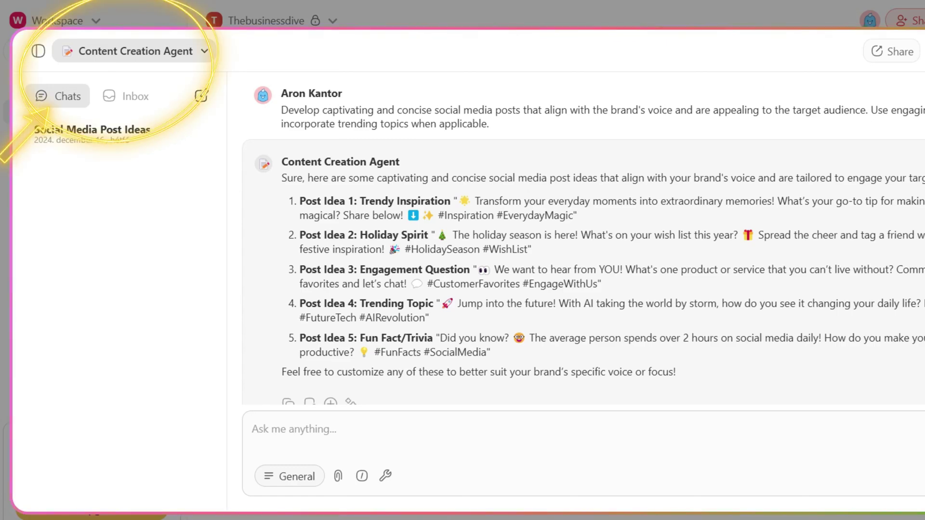
click(130, 51)
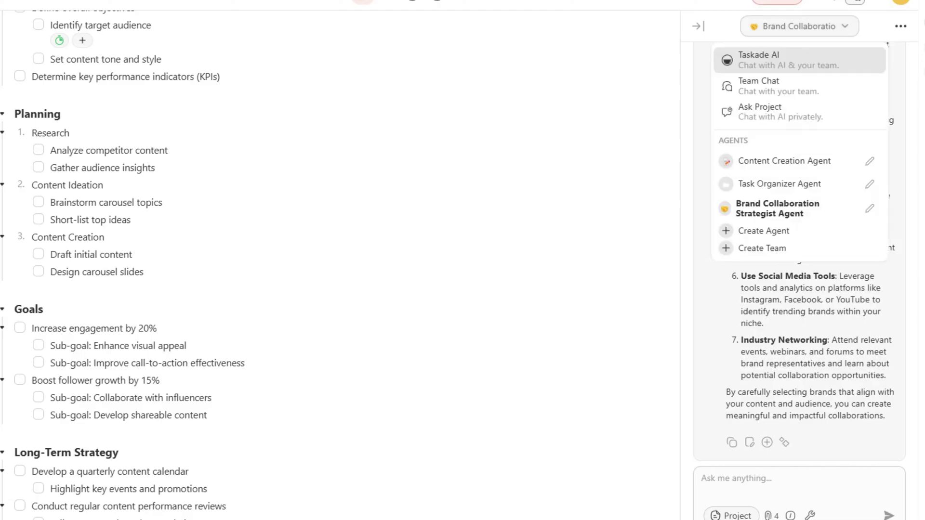
click(784, 161)
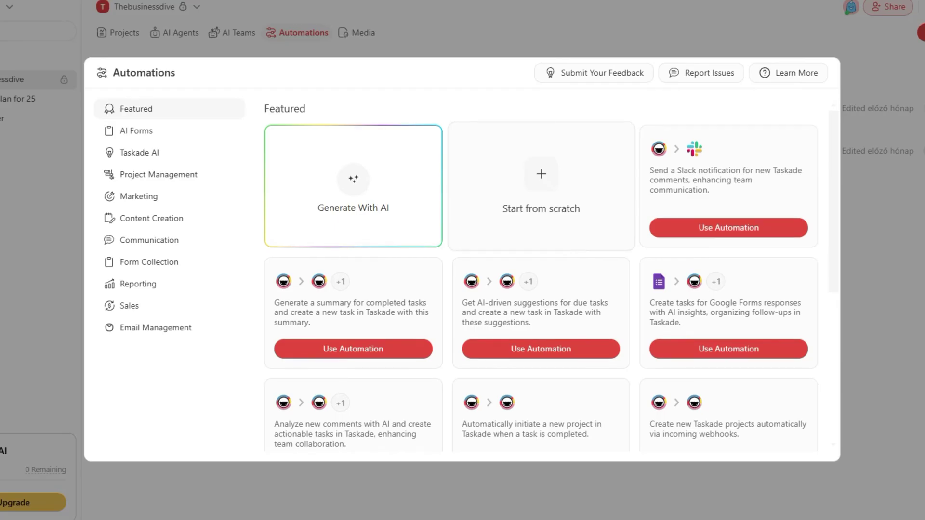
Browse the AI Forms, Taskade AI and Content Creation automation template categories.
scroll(552, 274, down, 6)
click(137, 131)
click(139, 152)
scroll(549, 275, down, 10)
click(152, 218)
scroll(540, 289, down, 10)
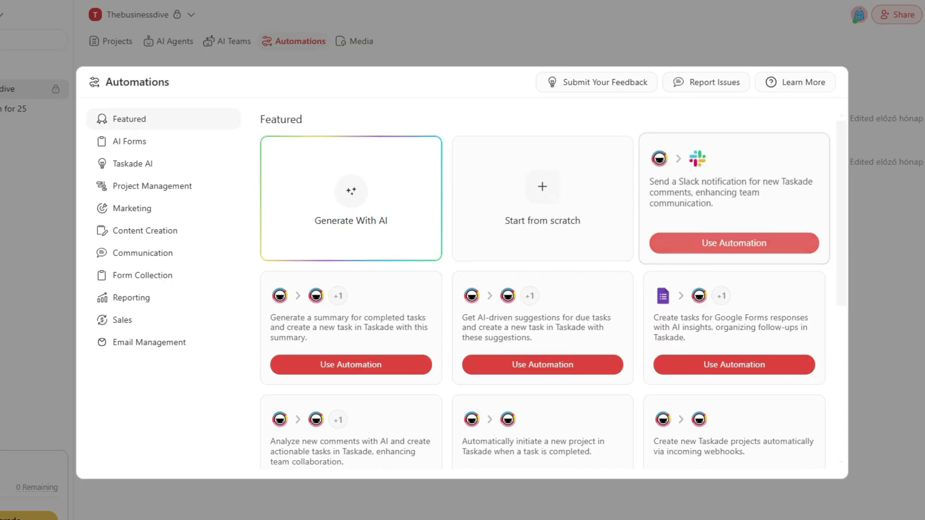
Open the Slack new-comment and Calendly-to-task automation templates and browse their trigger list.
click(733, 243)
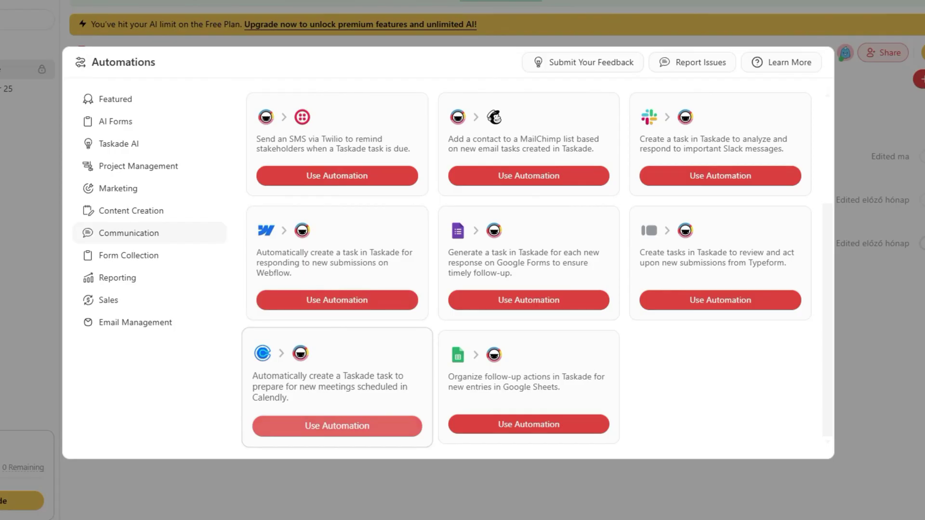
click(341, 483)
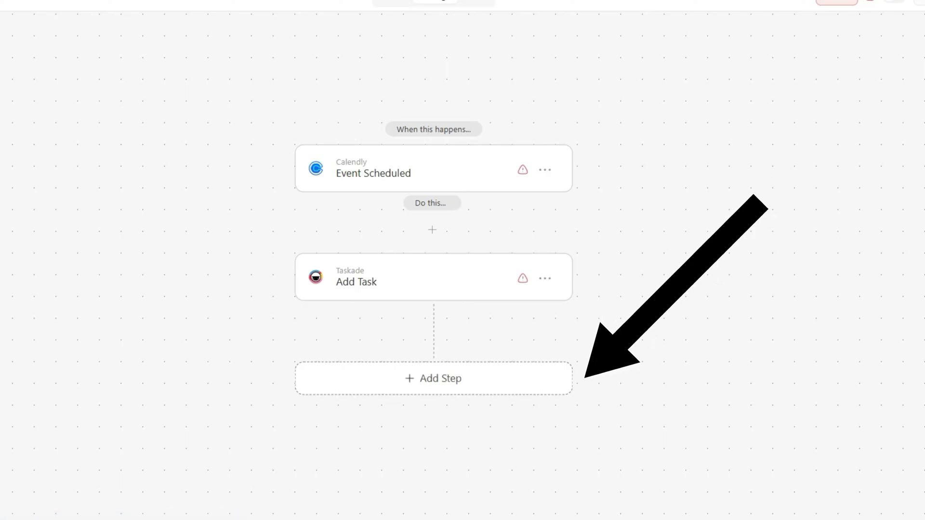
key(Down)
key(Down)
key(Down)
key(Down)
key(Down)
key(Down)
key(Down)
key(Down)
key(Down)
key(Down)
key(Down)
key(Down)
key(Down)
key(Down)
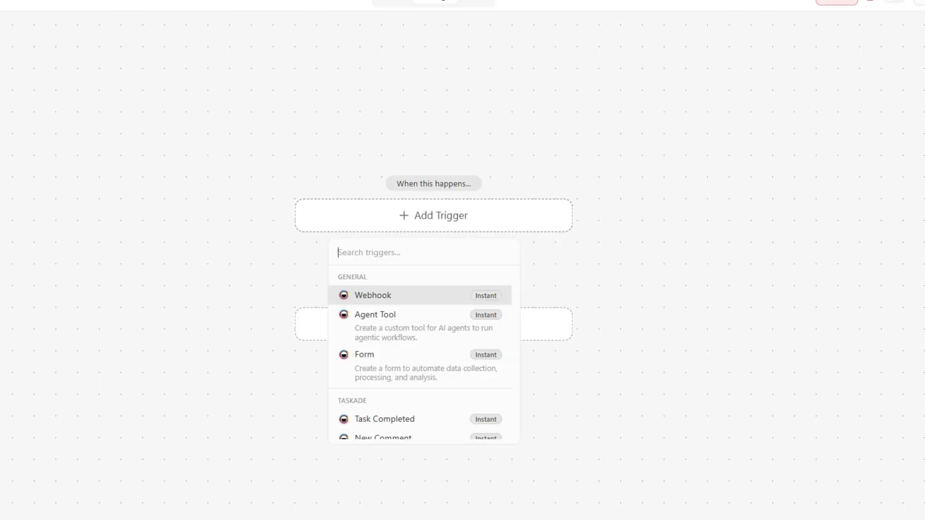
key(Down)
key(Down)
key(Down)
key(Down)
key(Down)
key(Down)
key(Down)
key(Down)
key(Down)
key(Down)
key(Down)
key(Down)
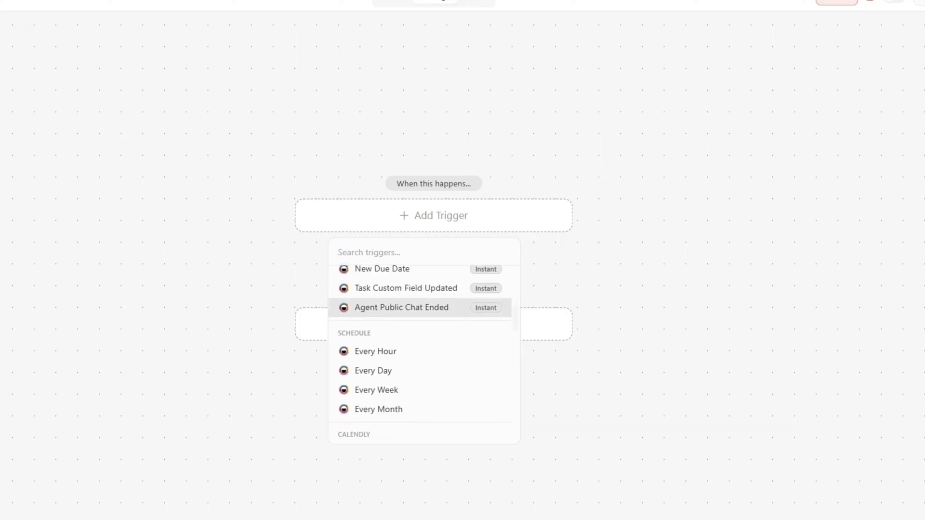
key(Down)
key(Down)
key(Down)
key(Down)
key(Down)
key(Down)
key(Down)
key(Down)
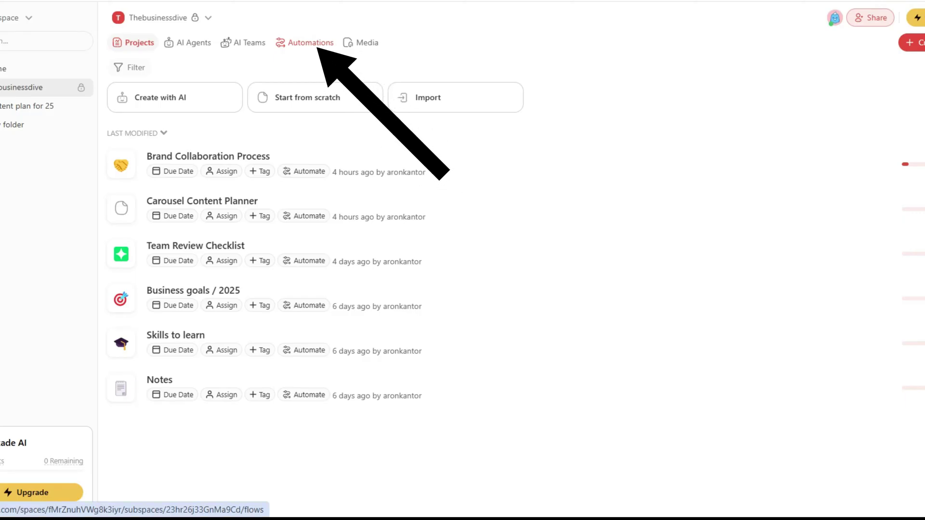
Retitle the Notes project heading 'Meeting notes' and begin typing the summary beneath it.
click(316, 43)
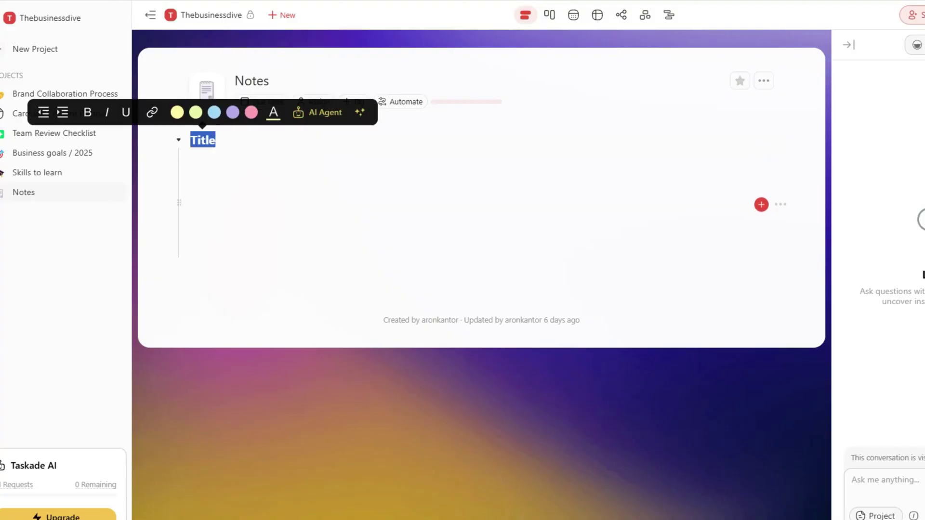
text(Meeting notes)
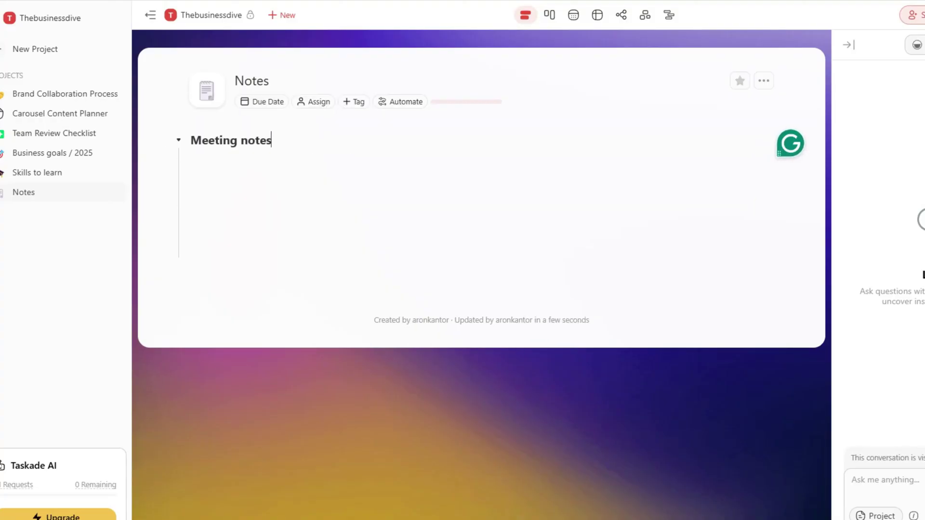
key(shift+Home)
key(Right)
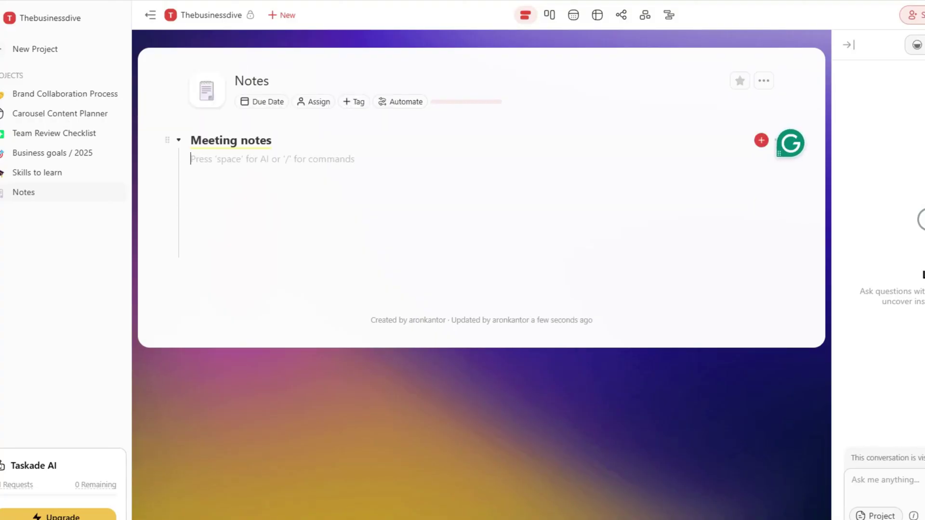
key(Return)
text(D)
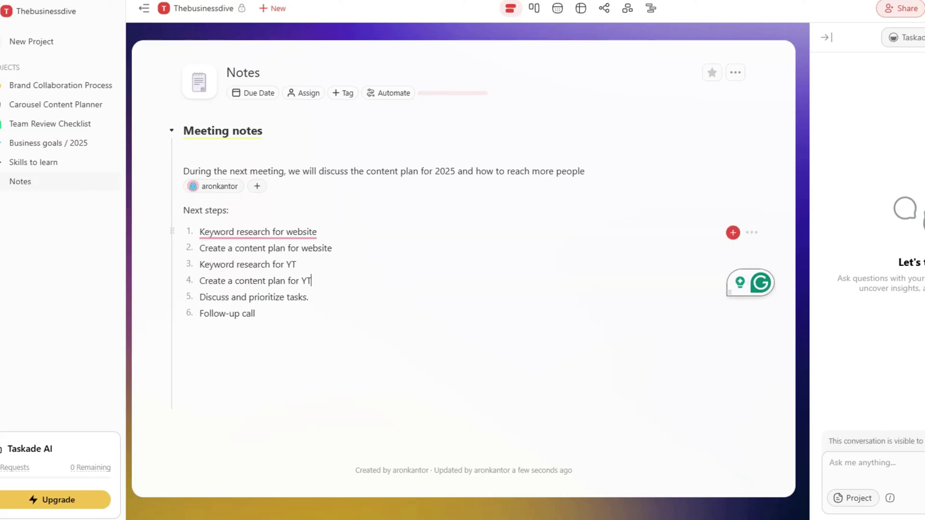
Give Keyword research for website a Jan 10, 2025 due date and assign it.
click(733, 233)
key(d)
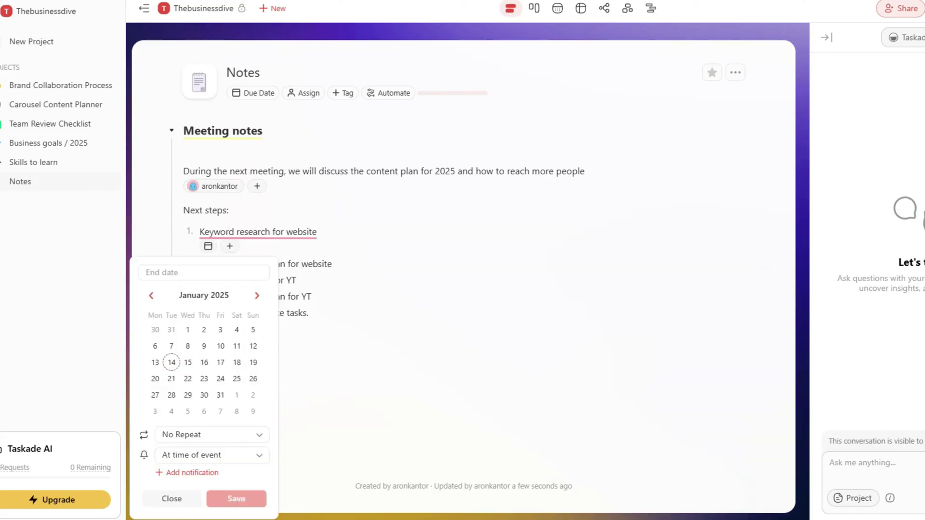
click(221, 346)
click(236, 499)
click(271, 246)
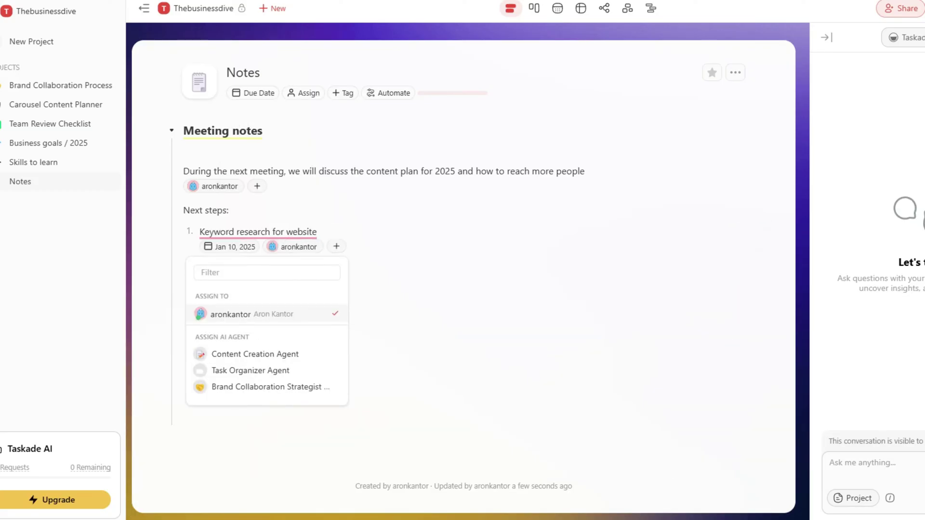
Comment 'Also mention the tools we use' and ask AI how to make keyword research more efficient.
click(336, 246)
click(333, 336)
text(Also mention the tools we use and the MSV)
key(Return)
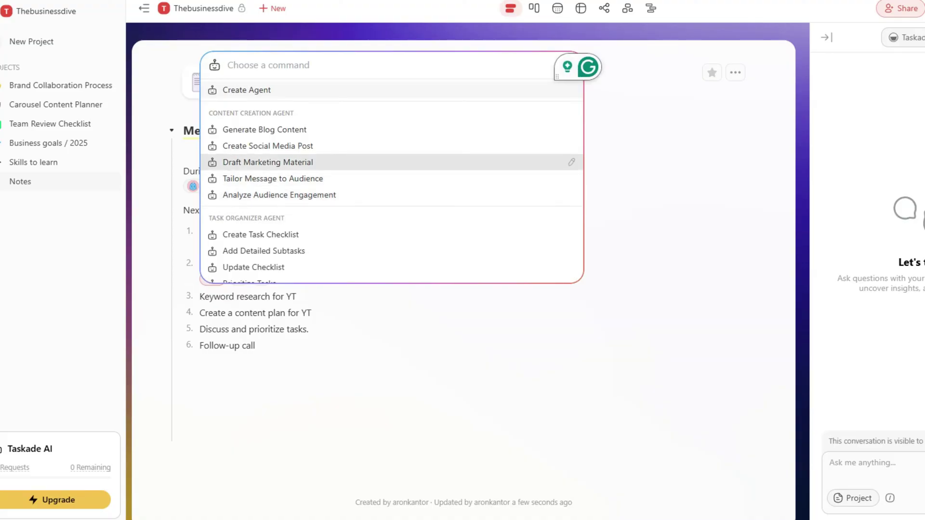
text(How to)
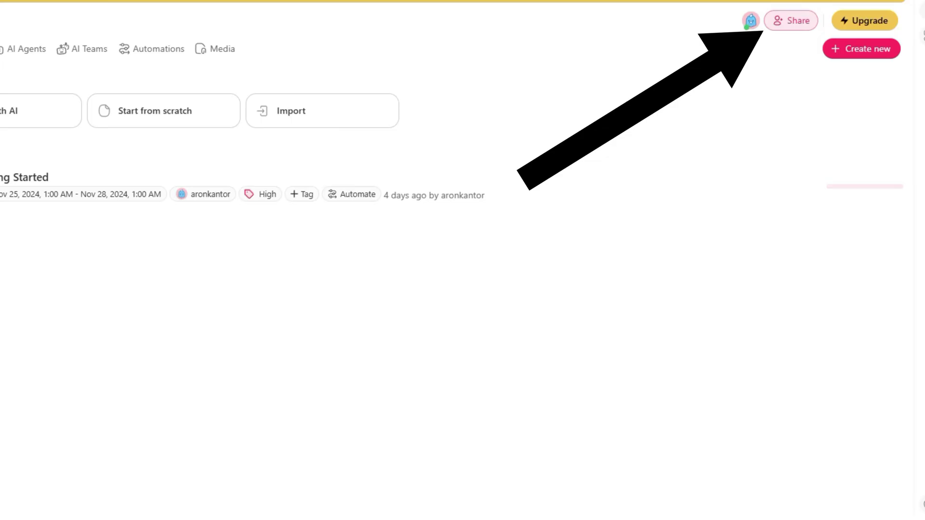
Scroll through the Brand Collaboration Process project to review its steps.
scroll(452, 193, down, 1)
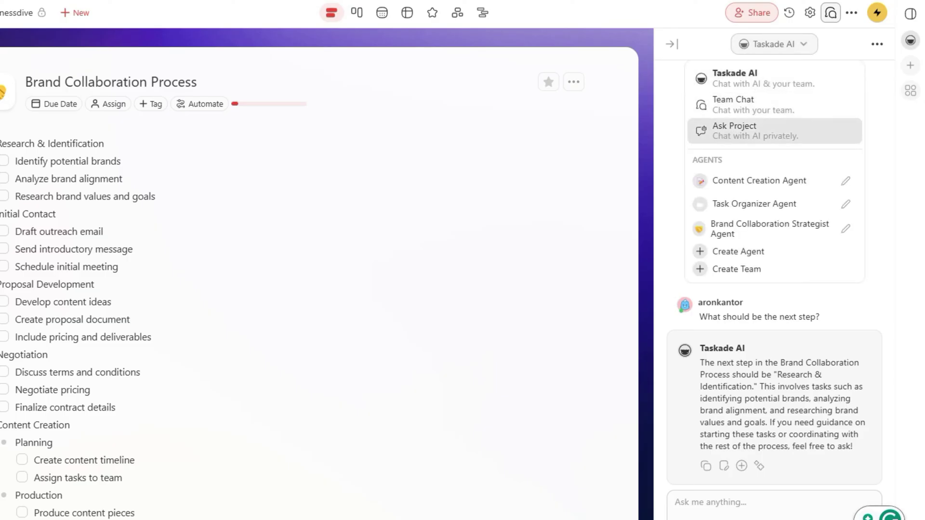
Send 'Let's discuss the process for the future' in the Team Chat.
key(Escape)
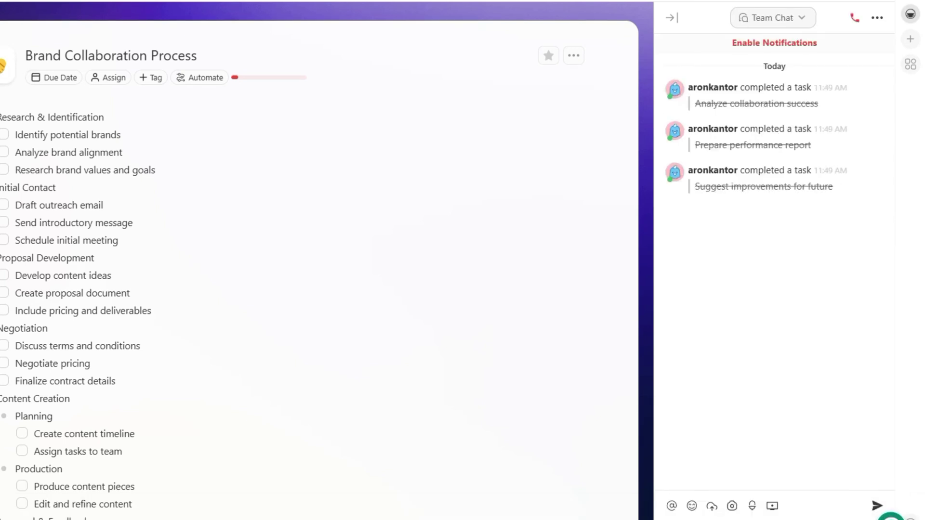
text(Let's discuss the process for the future)
key(Return)
click(691, 505)
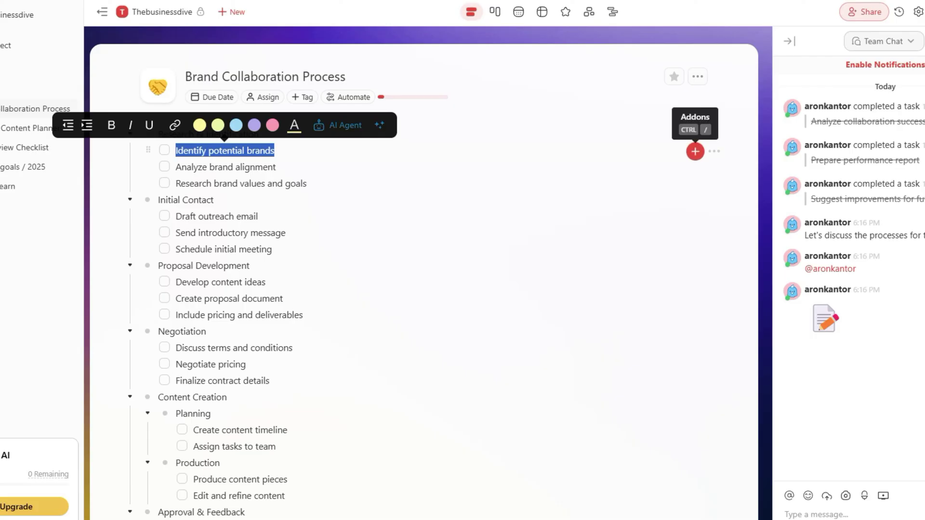
Assign Identify potential brands to a team member.
click(695, 151)
mouse_move(674, 278)
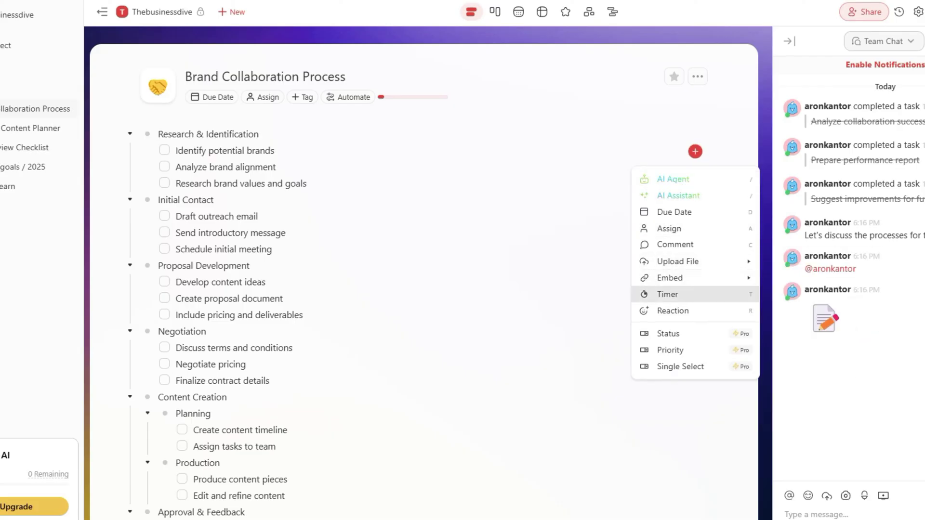
click(668, 228)
key(Escape)
Give Analyze brand alignment a Dec 29, 2024 due date.
click(695, 183)
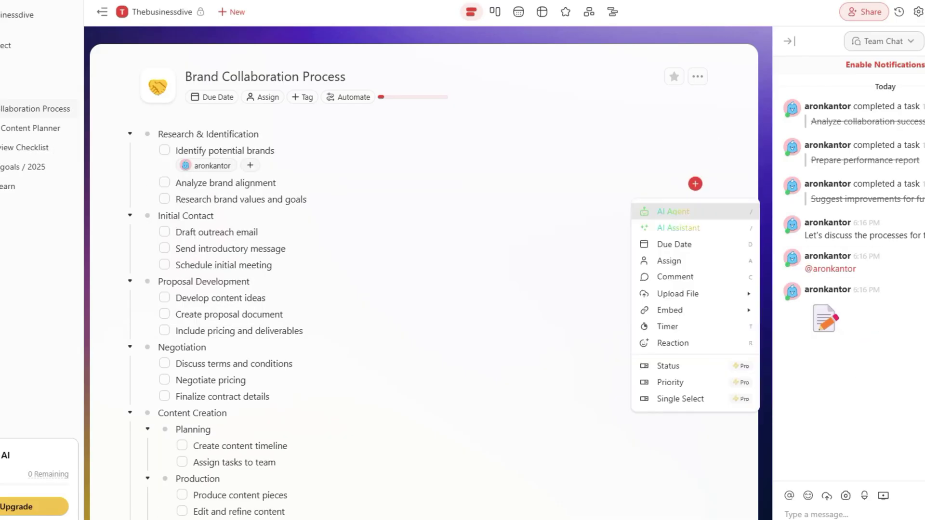
mouse_move(678, 293)
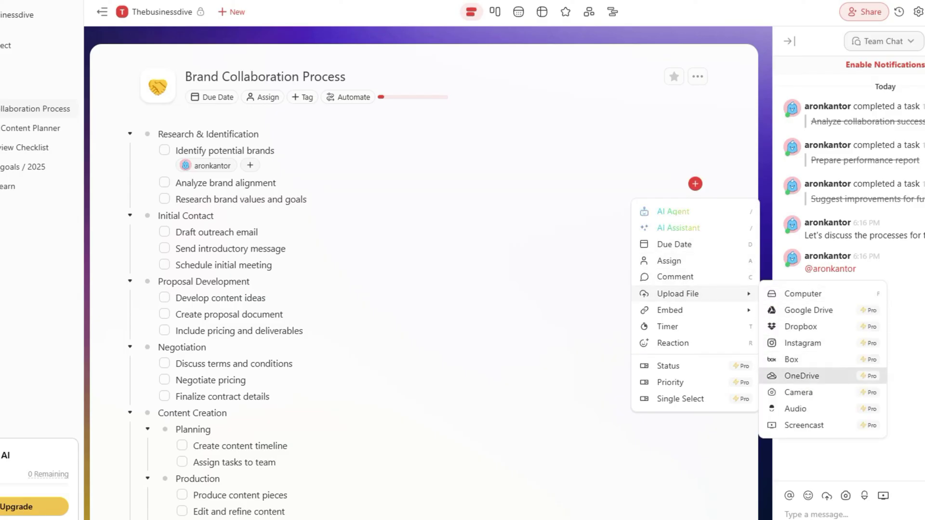
click(674, 244)
click(222, 490)
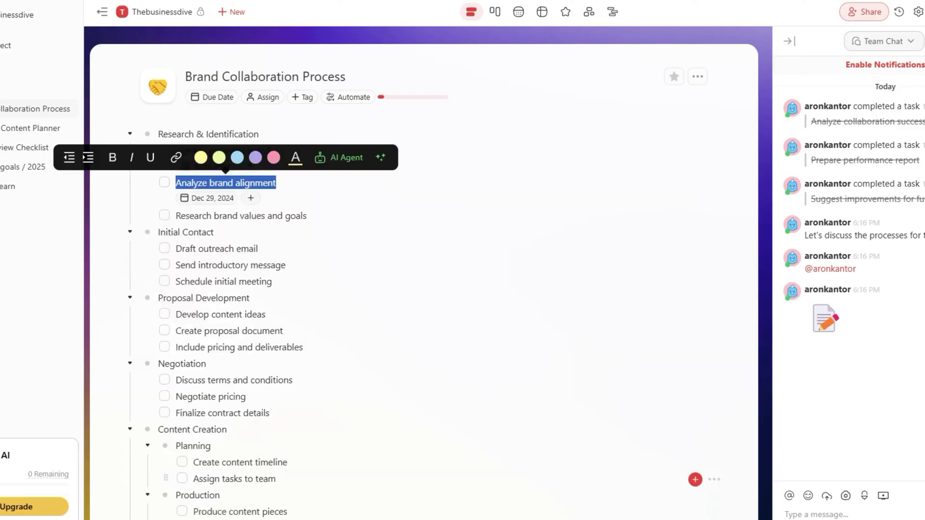